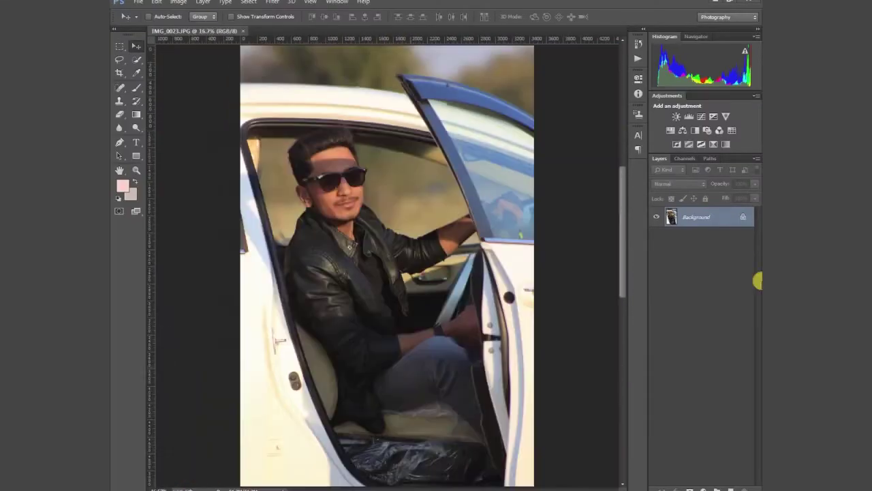
# Step: Duplicate the photo layer and Camera Raw it: Clarity +48, Highlights -100, Shadows +48, Whites +21, Exposure -0.25
pyautogui.hotkey('ctrl', 'j')
pyautogui.click(272, 1)
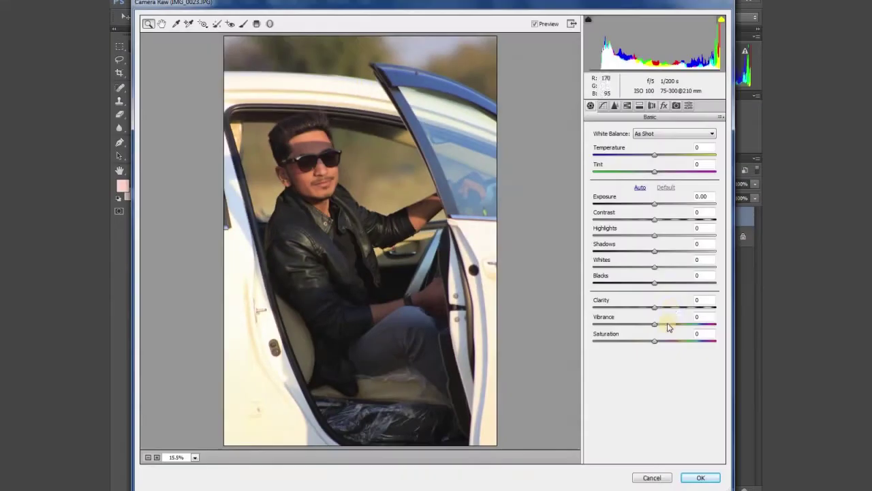
pyautogui.moveTo(655, 307); pyautogui.dragTo(684, 307)
pyautogui.moveTo(654, 235); pyautogui.dragTo(593, 235)
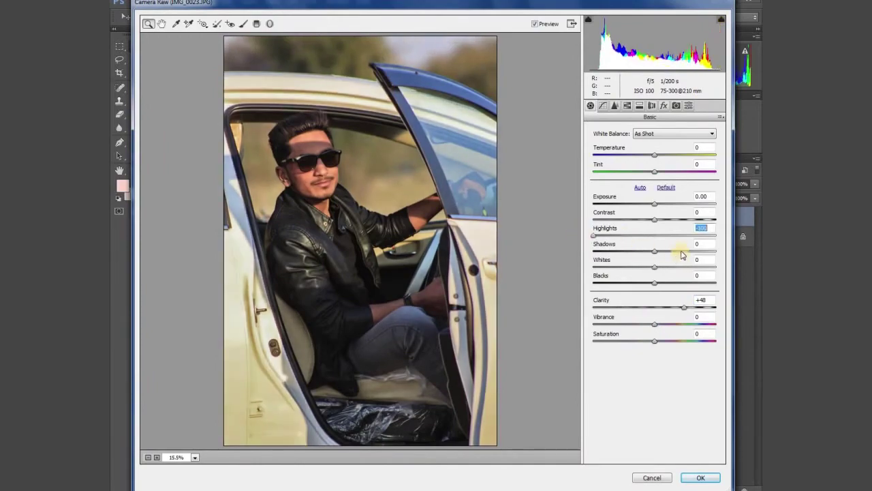
pyautogui.click(682, 251)
pyautogui.moveTo(654, 266); pyautogui.dragTo(667, 266)
pyautogui.moveTo(655, 203); pyautogui.dragTo(659, 220)
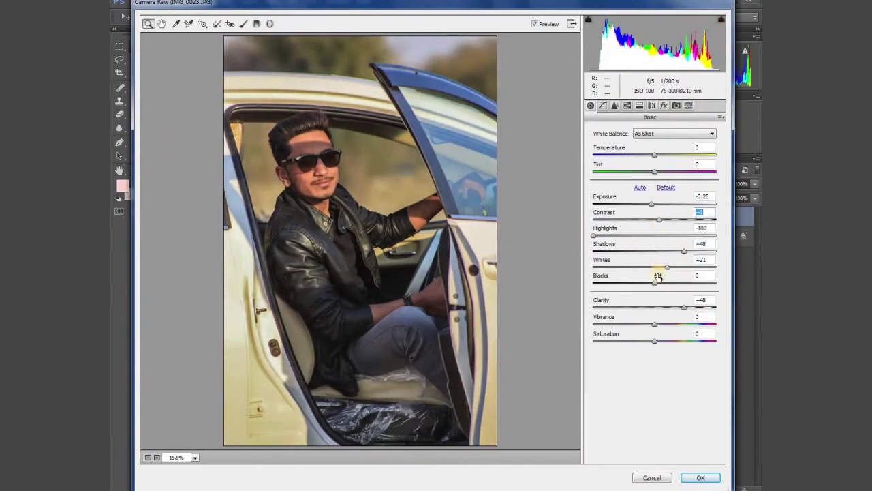
pyautogui.press('Return')
pyautogui.scroll(4, 354, 172)
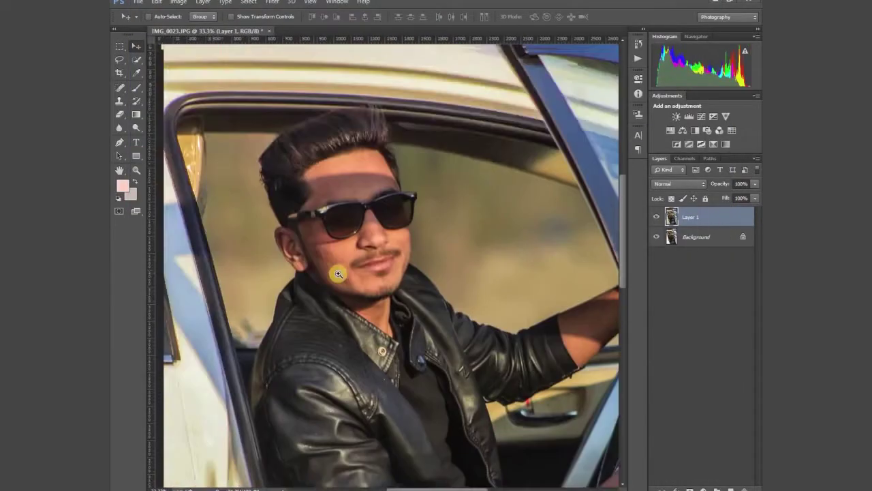
# Step: Add a new empty layer and lasso the dark shadow band across the forehead
pyautogui.scroll(2, 369, 191)
pyautogui.scroll(-1, 382, 212)
pyautogui.hotkey('ctrl', 'shift', 'alt', 'n')
pyautogui.press('l')
pyautogui.scroll(1, 384, 216)
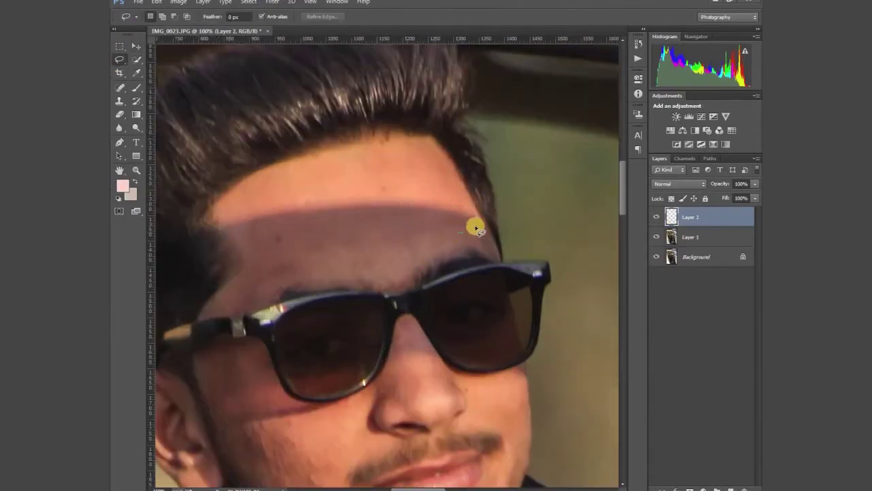
pyautogui.moveTo(233, 225); pyautogui.dragTo(477, 228)
# Step: Fill the selection with a skin tone sampled from the face, at 69% layer opacity
pyautogui.hotkey('shift', 'F5')
pyautogui.click(600, 202)
pyautogui.click(600, 202)
pyautogui.click(416, 201)
pyautogui.click(589, 301)
pyautogui.click(681, 192)
pyautogui.moveTo(743, 188); pyautogui.dragTo(733, 197)
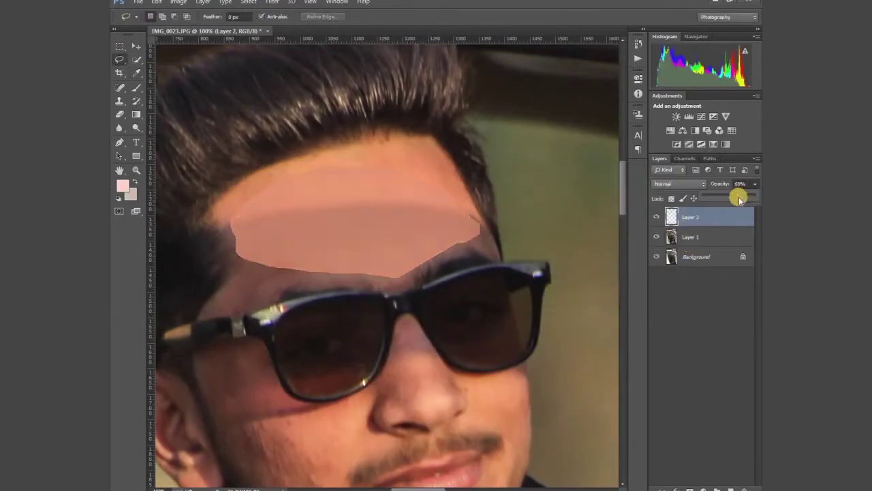
# Step: Erase the forehead patch's edges so it blends into the skin
pyautogui.press('e')
pyautogui.click(691, 217)
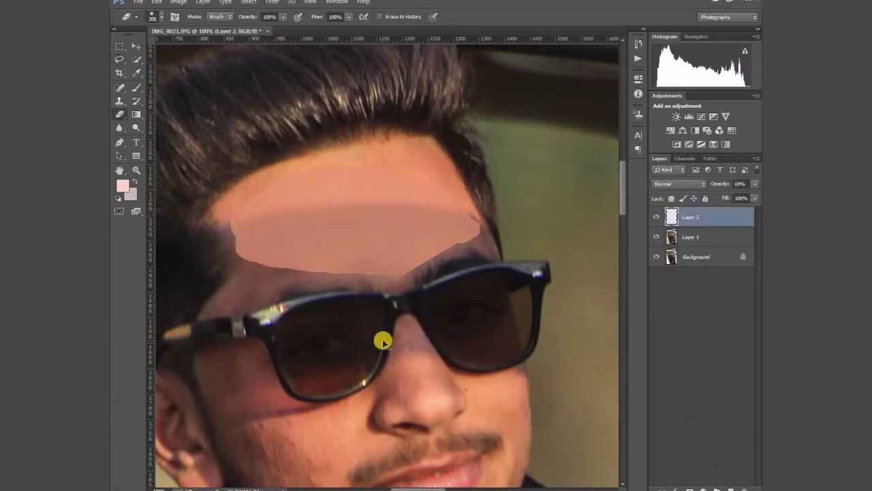
pyautogui.hotkey('ctrl', '-')
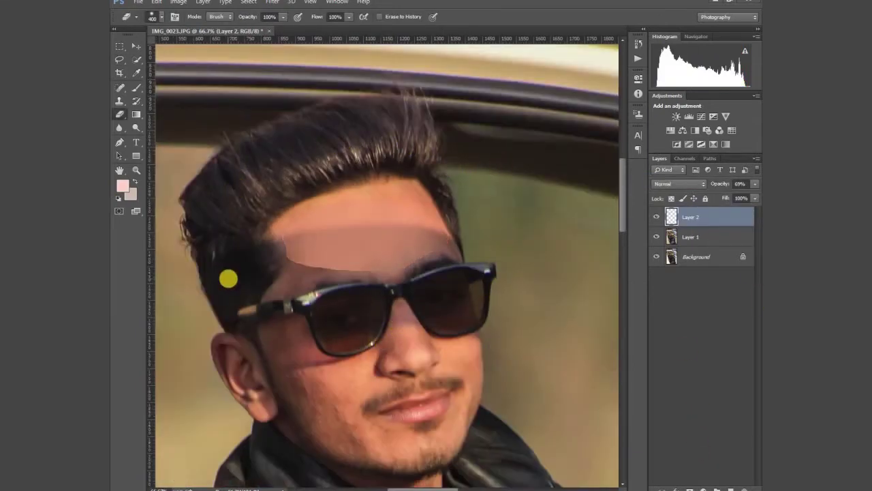
pyautogui.moveTo(228, 278); pyautogui.dragTo(346, 328)
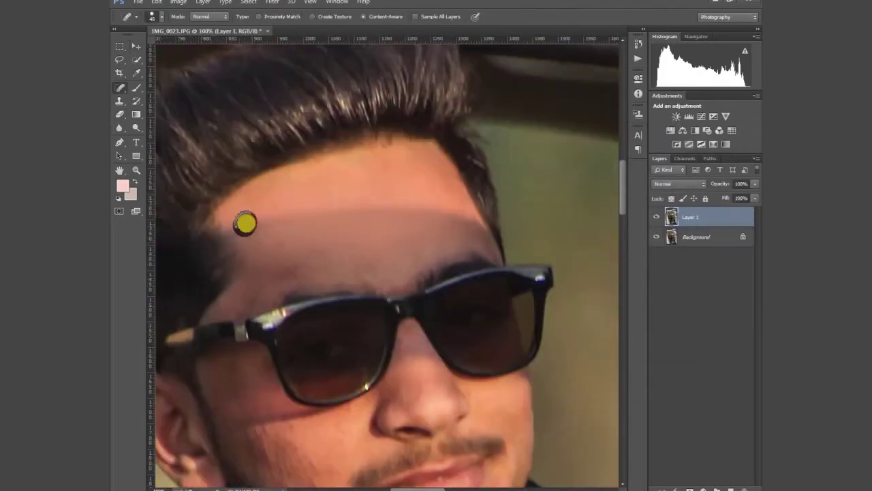
pyautogui.moveTo(246, 223); pyautogui.dragTo(466, 206)
# Step: Add another layer for soft-brush skin painting, then hide it to compare
pyautogui.hotkey('ctrl', 'shift', 'alt', 'n')
pyautogui.press('b')
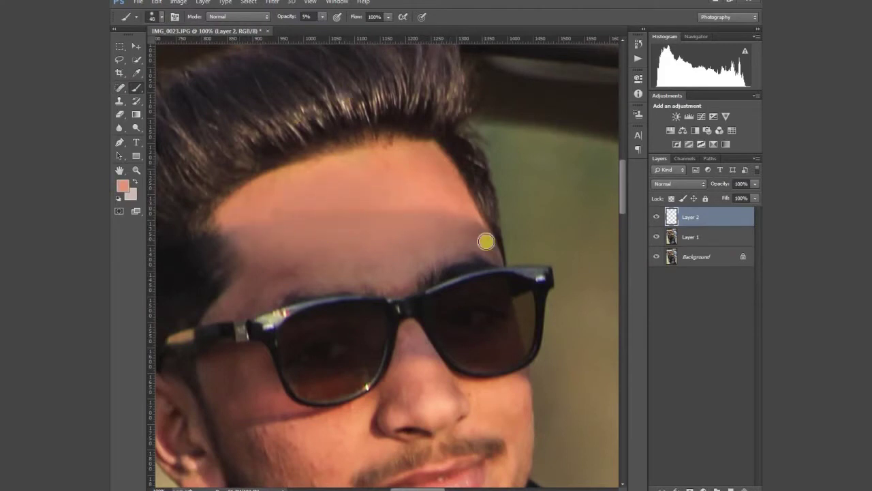
pyautogui.hotkey('ctrl', '-')
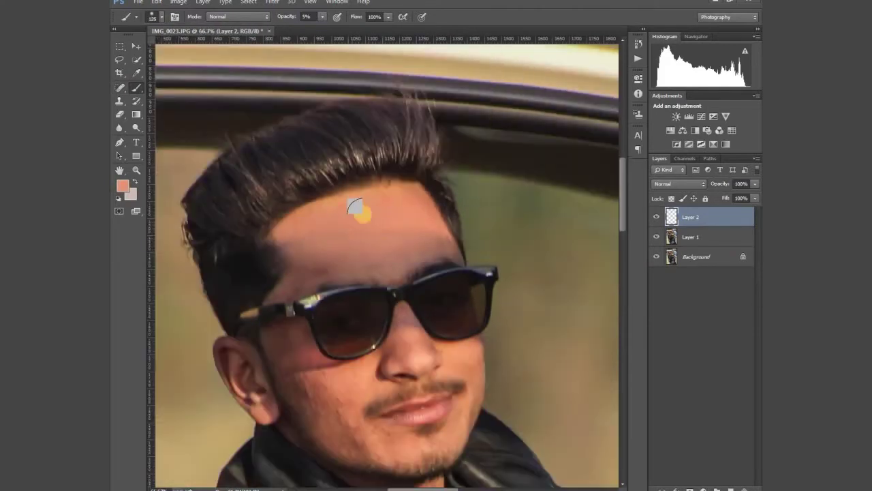
pyautogui.hotkey('ctrl', '-')
pyautogui.click(656, 216)
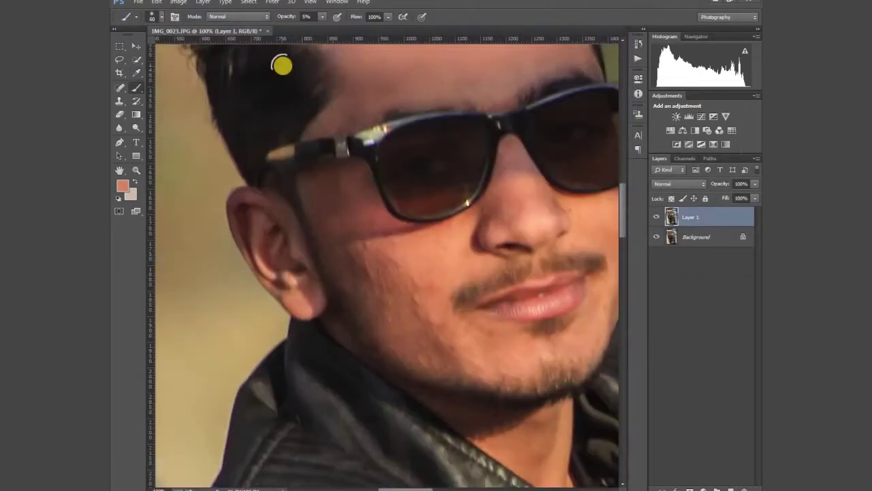
# Step: Blend the skin on the nose bridge, cheeks, chin and forehead with the Mixer Brush
pyautogui.scroll(-3, 412, 225)
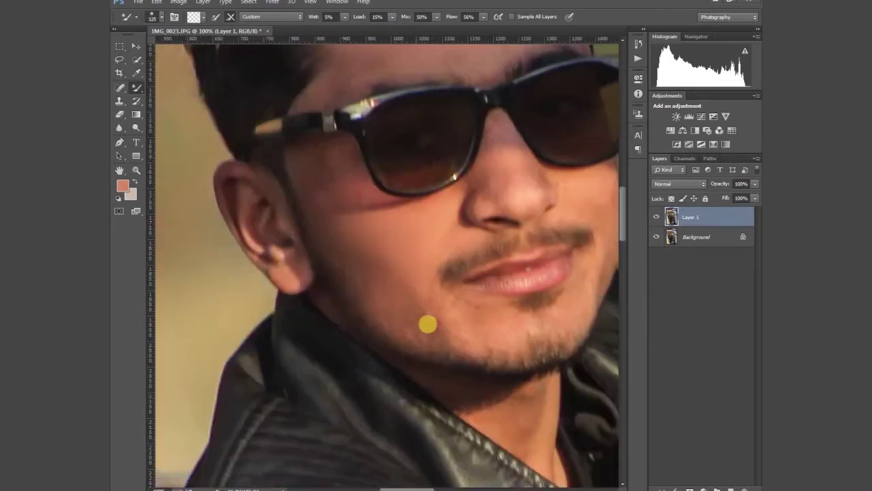
pyautogui.scroll(-1, 406, 310)
pyautogui.scroll(2, 394, 296)
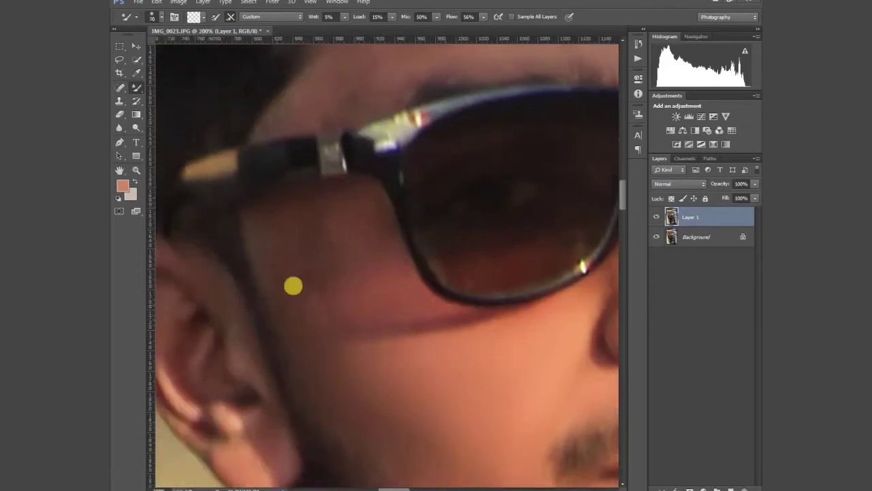
pyautogui.scroll(-1, 346, 351)
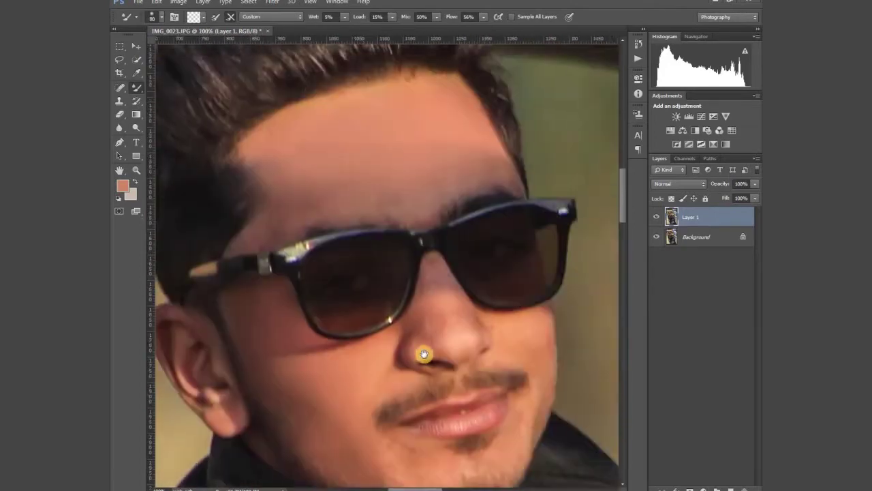
pyautogui.scroll(1, 377, 334)
pyautogui.scroll(-1, 306, 353)
pyautogui.scroll(1, 311, 320)
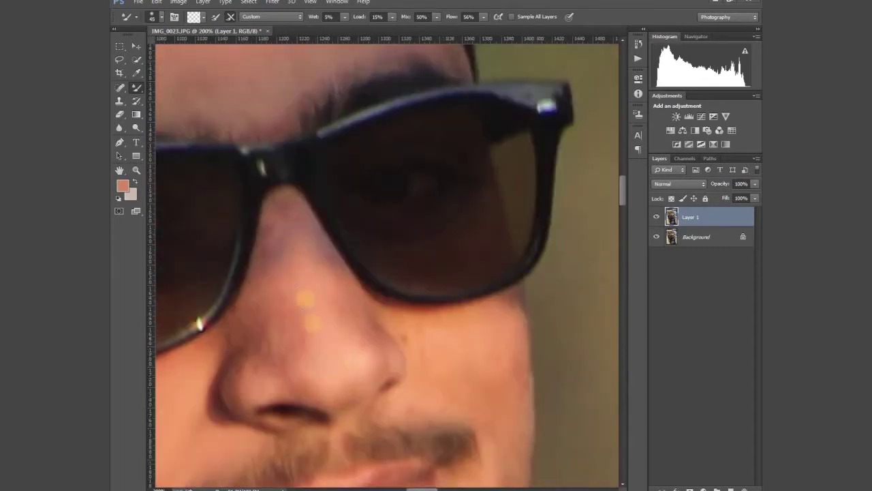
pyautogui.moveTo(291, 224); pyautogui.dragTo(263, 263)
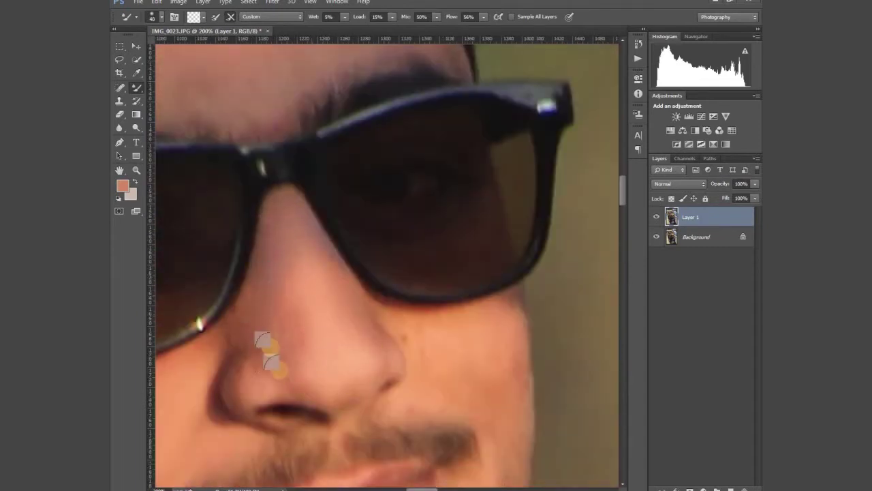
pyautogui.scroll(-1, 347, 311)
pyautogui.scroll(1, 362, 298)
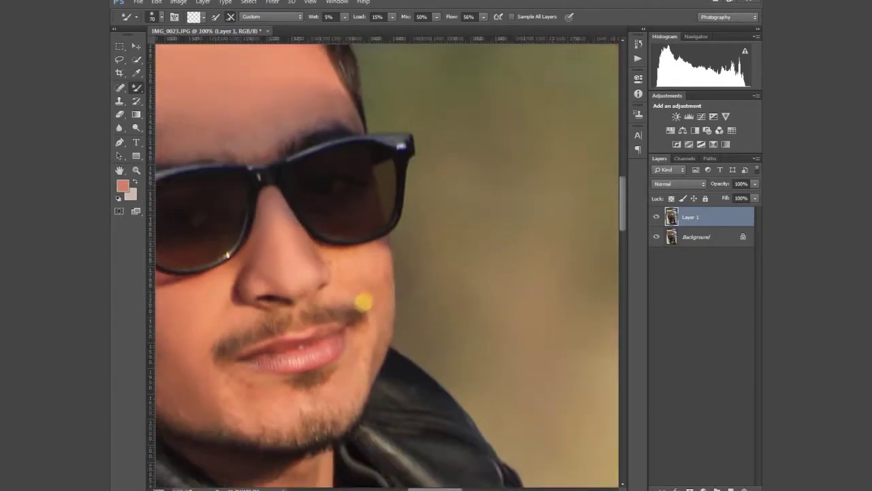
pyautogui.scroll(-1, 380, 295)
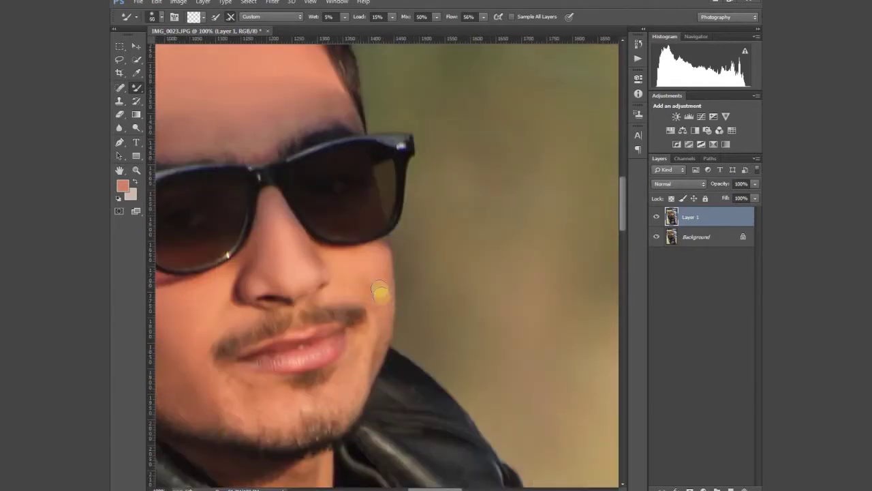
pyautogui.scroll(1, 293, 368)
pyautogui.scroll(-1, 286, 412)
pyautogui.scroll(1, 337, 244)
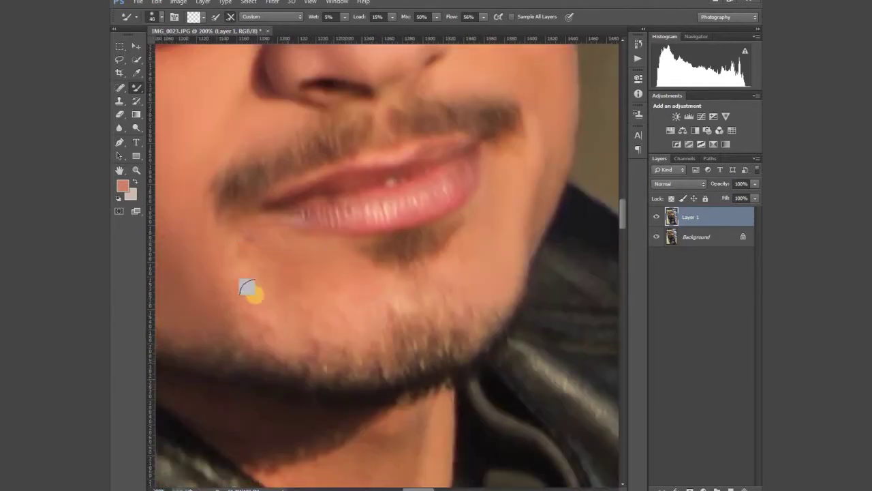
pyautogui.scroll(-1, 320, 279)
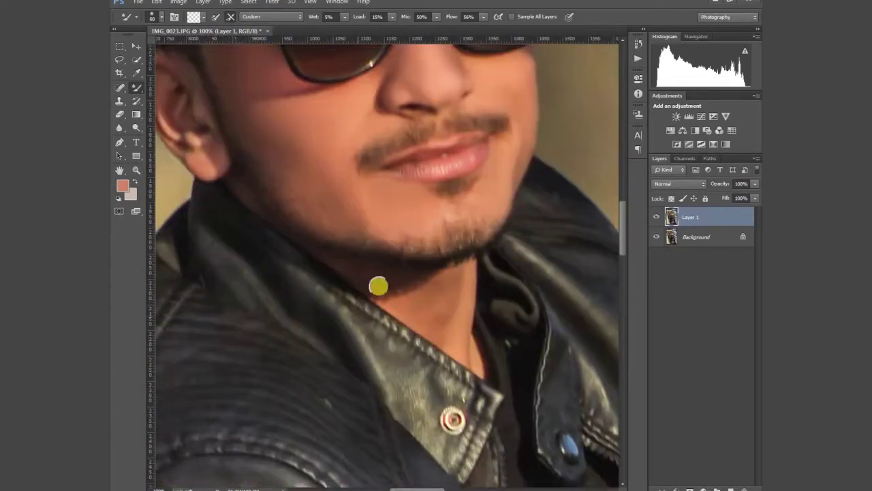
pyautogui.scroll(1, 293, 197)
pyautogui.scroll(-1, 305, 249)
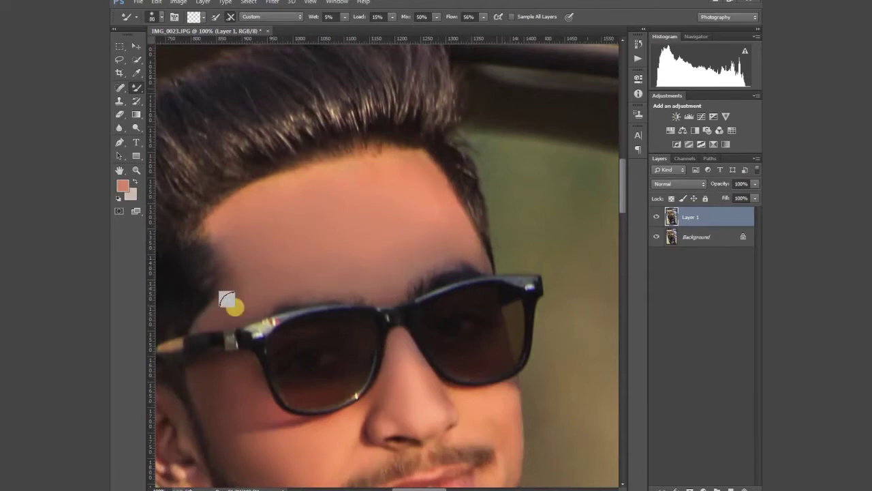
pyautogui.scroll(-2, 357, 253)
pyautogui.scroll(-3, 382, 253)
# Step: Flatten all layers into a single Background layer
pyautogui.press('v')
pyautogui.rightClick(691, 217)
pyautogui.click(600, 300)
pyautogui.scroll(4, 329, 239)
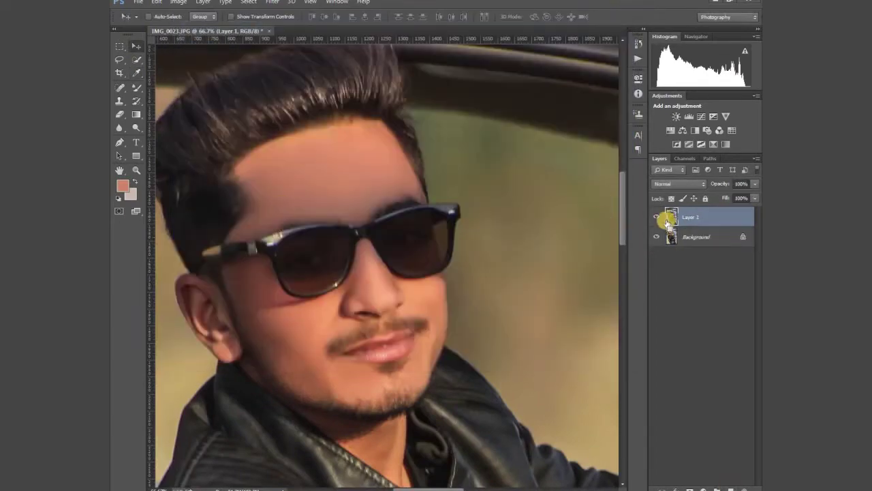
# Step: Set the layer copy to Screen blending and hide it behind a black layer mask
pyautogui.click(678, 184)
pyautogui.click(672, 276)
pyautogui.keyDown('alt'); pyautogui.click(689, 489); pyautogui.keyUp('alt')
pyautogui.rightClick(137, 88)
pyautogui.click(175, 87)
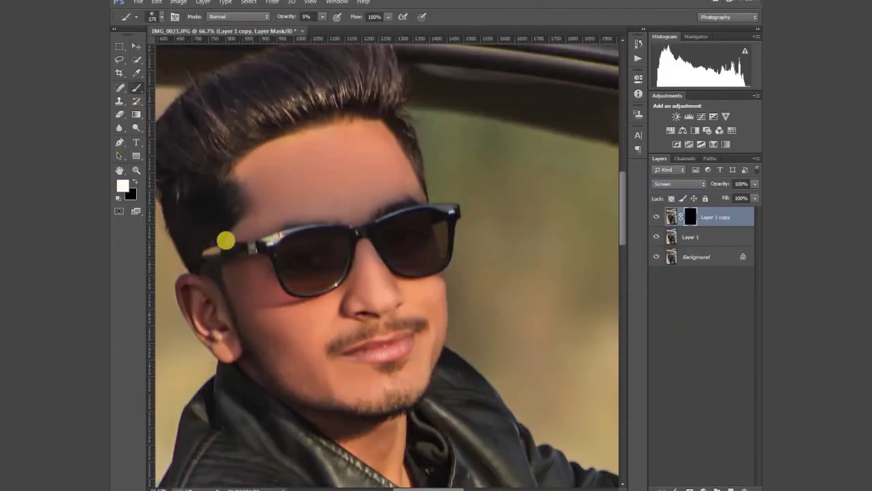
pyautogui.scroll(-3, 390, 264)
pyautogui.scroll(-2, 351, 283)
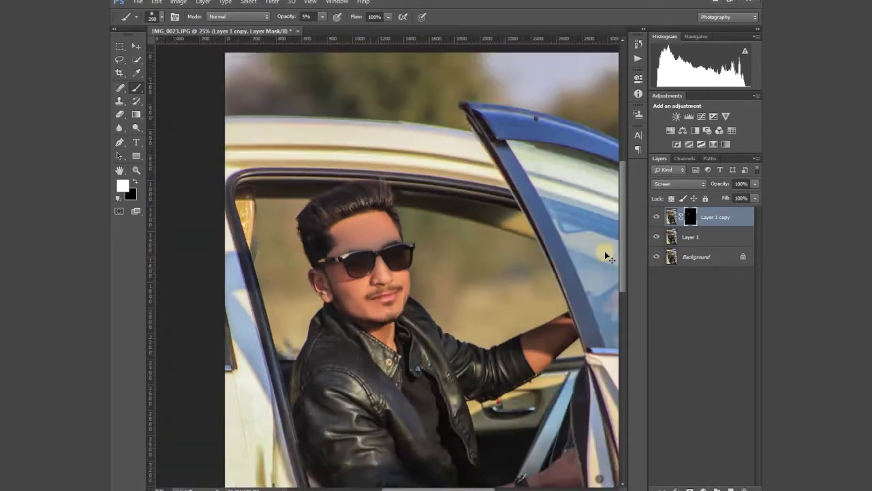
# Step: Merge the layers, then shift the Yellows hue to -100 in Camera Raw's HSL panel
pyautogui.rightClick(734, 217)
pyautogui.click(634, 345)
pyautogui.click(272, 2)
pyautogui.click(282, 60)
pyautogui.click(627, 105)
pyautogui.click(595, 144)
pyautogui.moveTo(655, 212); pyautogui.dragTo(593, 211)
# Step: Drag the Greens hue slider lower in Camera Raw's HSL Hue panel
pyautogui.moveTo(654, 228); pyautogui.dragTo(618, 228)
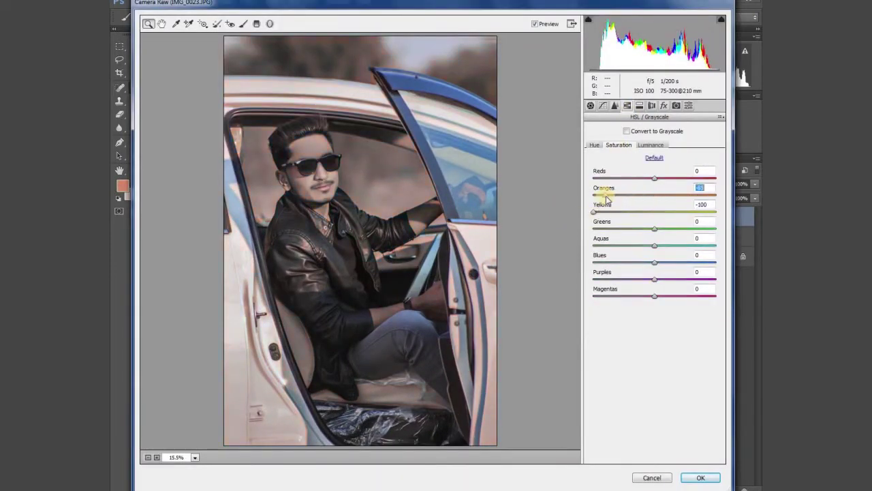
# Step: Raise the Oranges and Blues luminance in Camera Raw and apply the filter
pyautogui.click(650, 144)
pyautogui.moveTo(654, 195); pyautogui.dragTo(672, 195)
pyautogui.moveTo(654, 262); pyautogui.dragTo(663, 263)
pyautogui.click(701, 477)
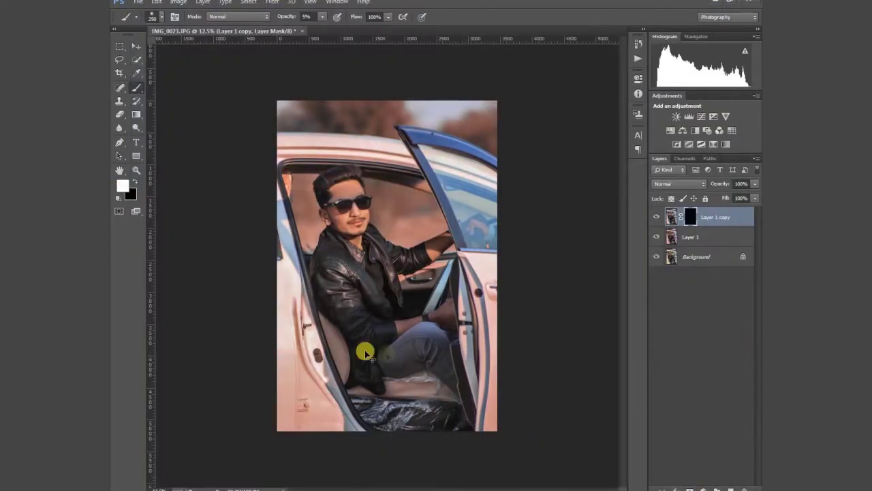
# Step: Mask the warm copy in black and begin painting white over the car with a resized brush
pyautogui.hotkey('ctrl', '+')
pyautogui.scroll(-5, 360, 413)
pyautogui.scroll(-1, 467, 351)
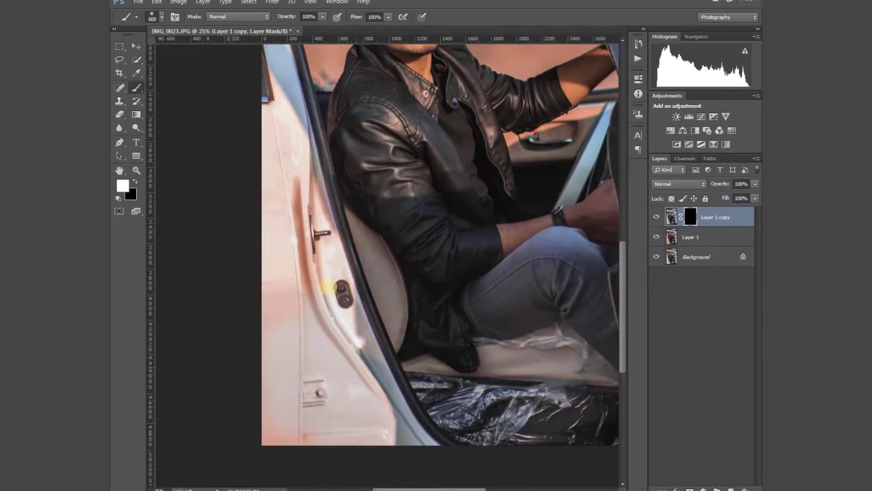
pyautogui.scroll(5, 362, 285)
pyautogui.scroll(5, 262, 351)
pyautogui.hotkey('ctrl', '+')
pyautogui.press(']')
pyautogui.press(']')
pyautogui.press(']')
pyautogui.hscroll(3, 538, 227)
pyautogui.press('[')
pyautogui.hscroll(3, 511, 291)
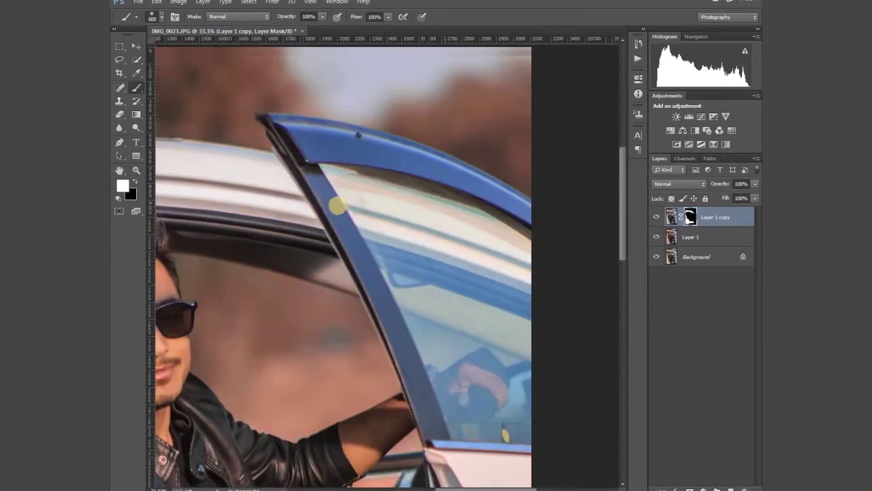
pyautogui.scroll(-5, 337, 201)
pyautogui.hscroll(1, 381, 273)
pyautogui.scroll(-3, 387, 278)
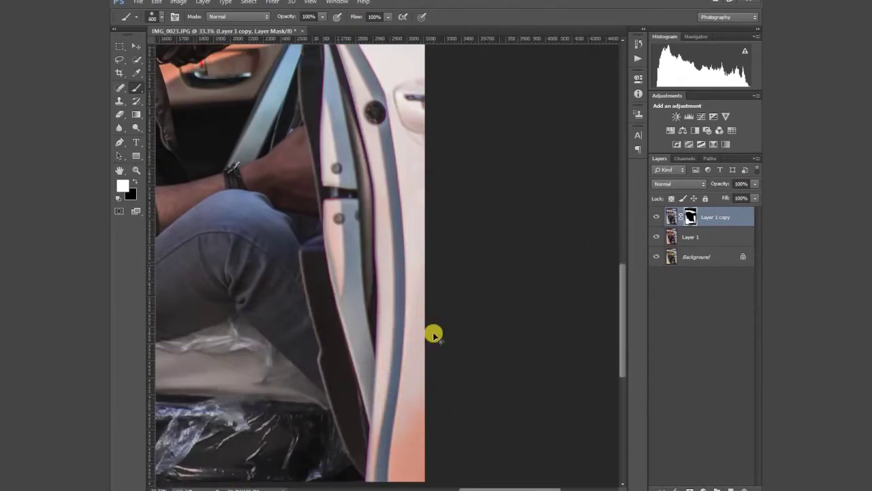
# Step: Finish painting the mask around the car door, adjusting brush size, then fit the photo in view
pyautogui.press(']')
pyautogui.press(']')
pyautogui.hotkey('ctrl', '-')
pyautogui.hotkey('ctrl', '-')
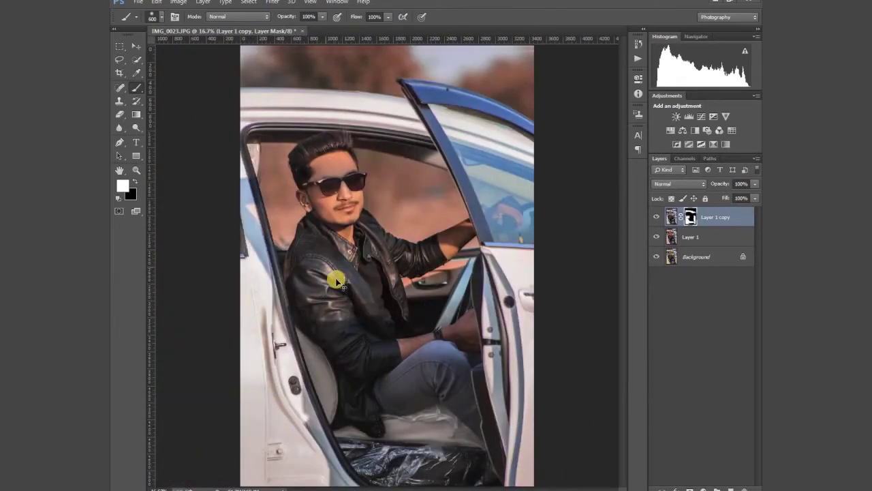
pyautogui.hotkey('ctrl', '+')
pyautogui.press('[')
pyautogui.press('[')
pyautogui.press('[')
pyautogui.press(']')
pyautogui.hotkey('ctrl', '+')
pyautogui.hscroll(3, 365, 273)
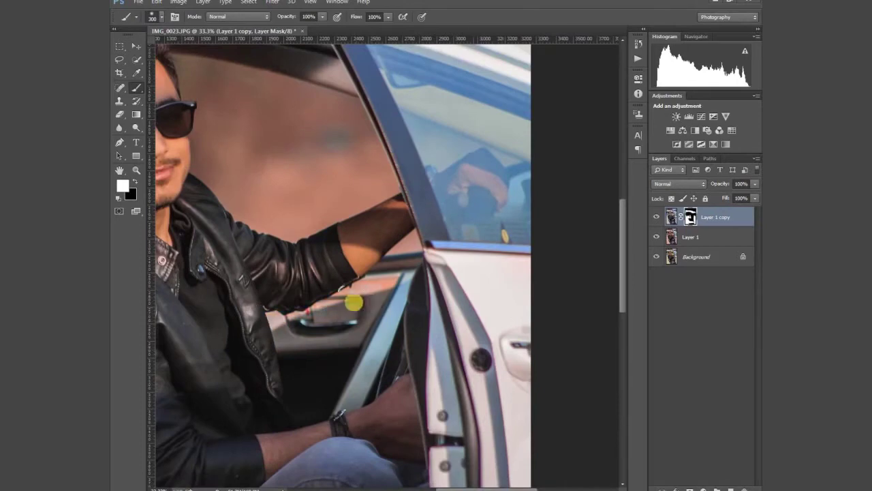
pyautogui.hotkey('ctrl', '-')
pyautogui.press('[')
pyautogui.scroll(3, 308, 340)
pyautogui.hscroll(2, 403, 266)
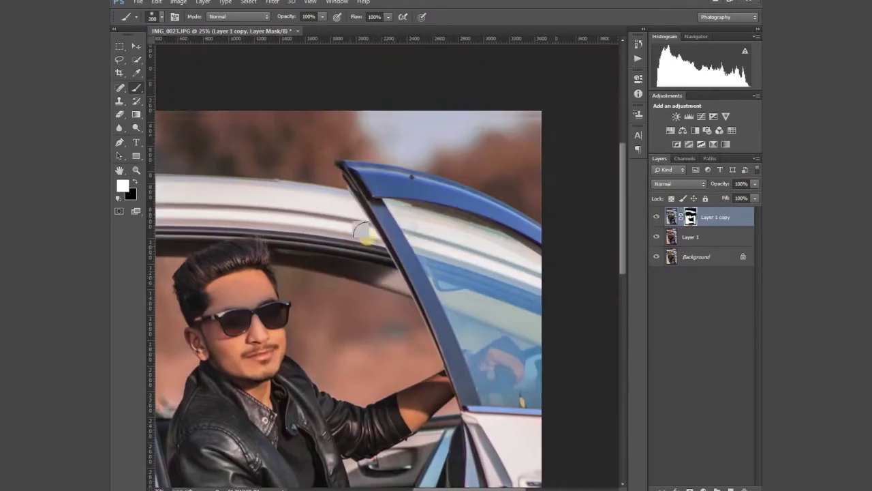
pyautogui.press(']')
pyautogui.press(']')
pyautogui.press(']')
pyautogui.hscroll(-3, 368, 232)
pyautogui.hotkey('ctrl', '0')
pyautogui.rightClick(709, 216)
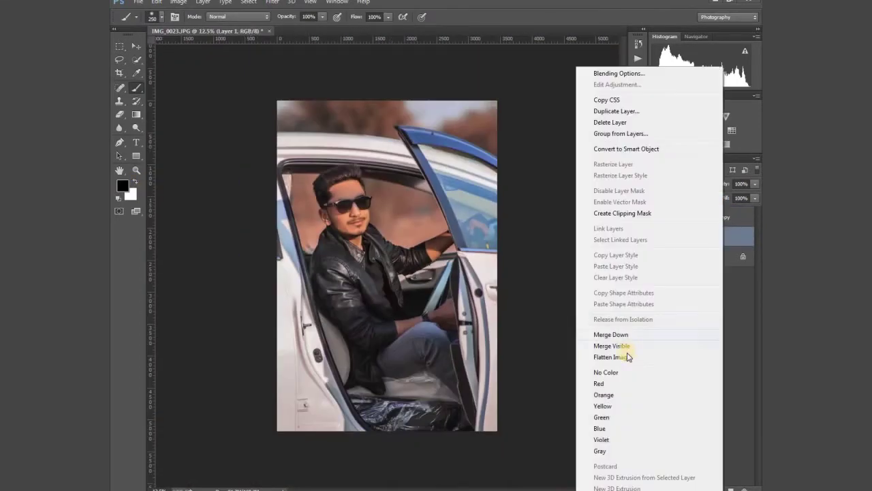
# Step: Merge visible layers and raise Oranges luminance to +25 in Camera Raw
pyautogui.click(614, 333)
pyautogui.click(272, 1)
pyautogui.click(311, 60)
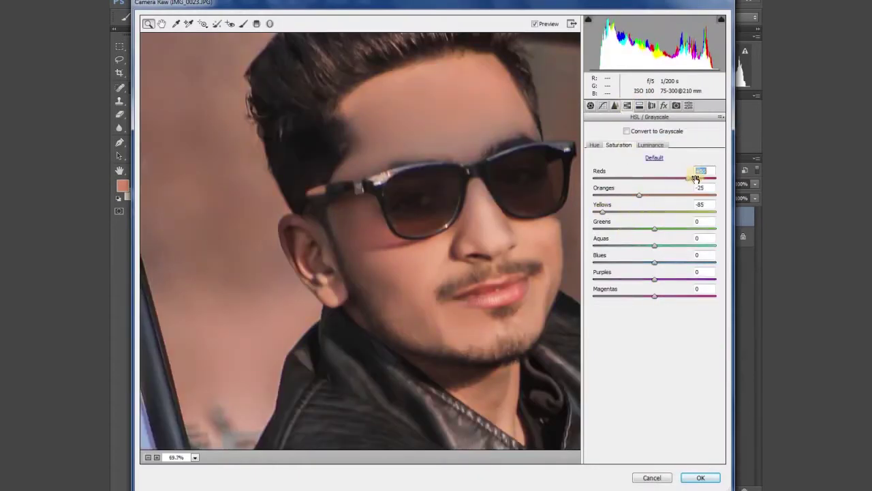
pyautogui.click(651, 145)
pyautogui.moveTo(655, 195); pyautogui.dragTo(670, 195)
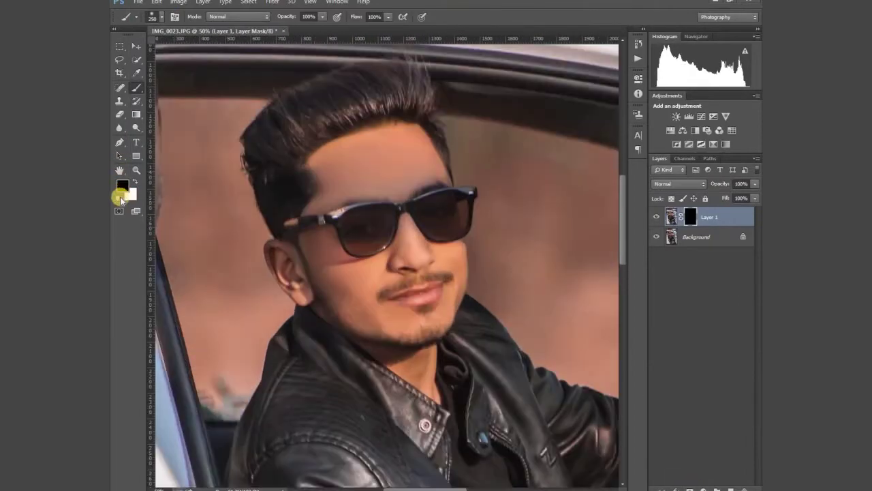
# Step: Paint white on the black mask to reveal the brightening on the forehead
pyautogui.press('x')
pyautogui.moveTo(296, 150)
pyautogui.mouseDown()
pyautogui.moveTo(311, 252)
pyautogui.moveTo(425, 389)
pyautogui.moveTo(433, 245)
pyautogui.mouseUp()
pyautogui.press(']')
pyautogui.press(']')
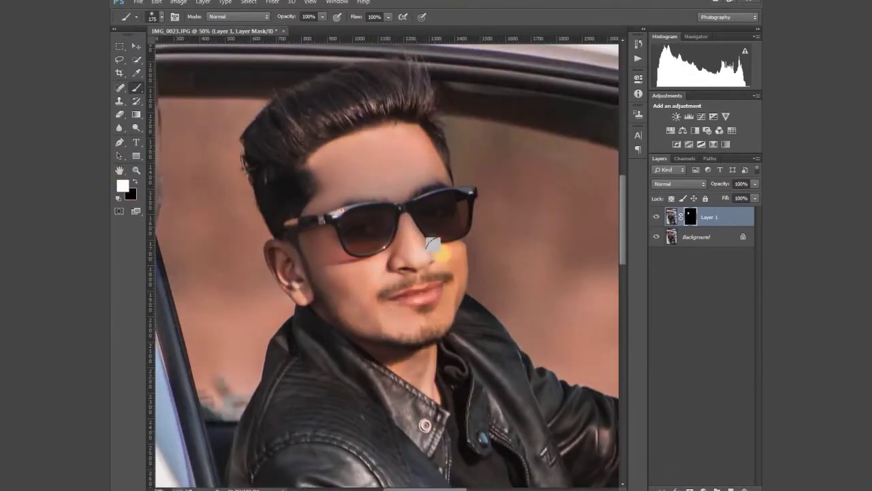
# Step: Apply the face-brightening layer mask permanently
pyautogui.press(']')
pyautogui.scroll(-2, 547, 311)
pyautogui.scroll(1, 438, 282)
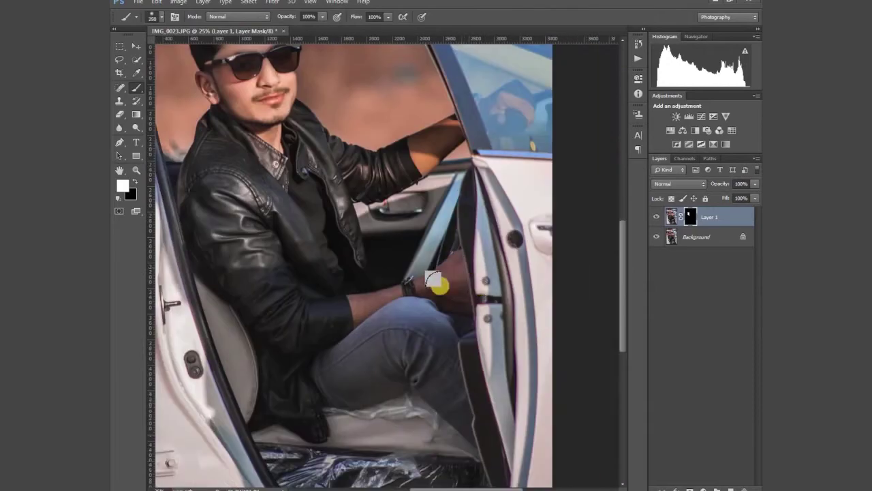
pyautogui.scroll(1, 349, 271)
pyautogui.scroll(3, 349, 269)
pyautogui.scroll(-2, 512, 246)
pyautogui.rightClick(709, 217)
pyautogui.click(617, 334)
pyautogui.scroll(1, 409, 273)
# Step: Duplicate the layer and brighten it with Levels, highlights set to 138
pyautogui.hotkey('ctrl', 'j')
pyautogui.hotkey('ctrl', 'l')
pyautogui.moveTo(659, 302); pyautogui.dragTo(614, 302)
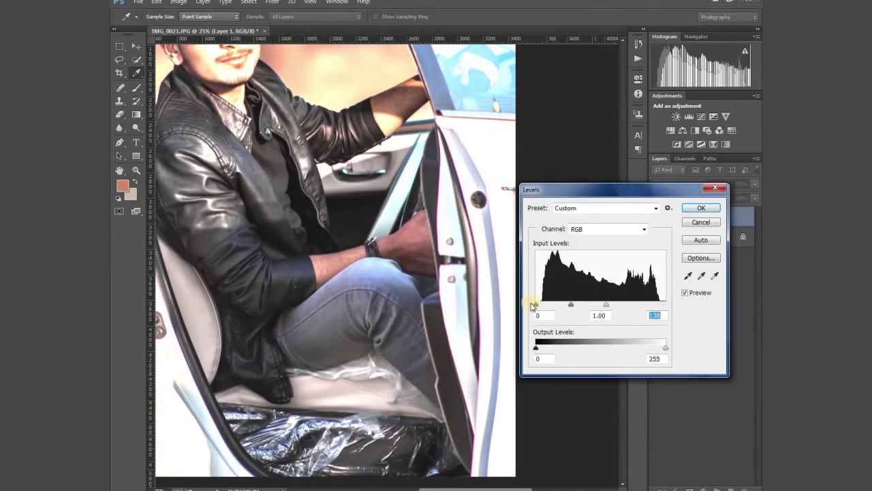
pyautogui.press('Return')
# Step: Hide the brightening with a black mask and paint it back onto the hand and wrist
pyautogui.keyDown('alt'); pyautogui.click(690, 490); pyautogui.keyUp('alt')
pyautogui.scroll(1, 209, 116)
pyautogui.scroll(1, 266, 158)
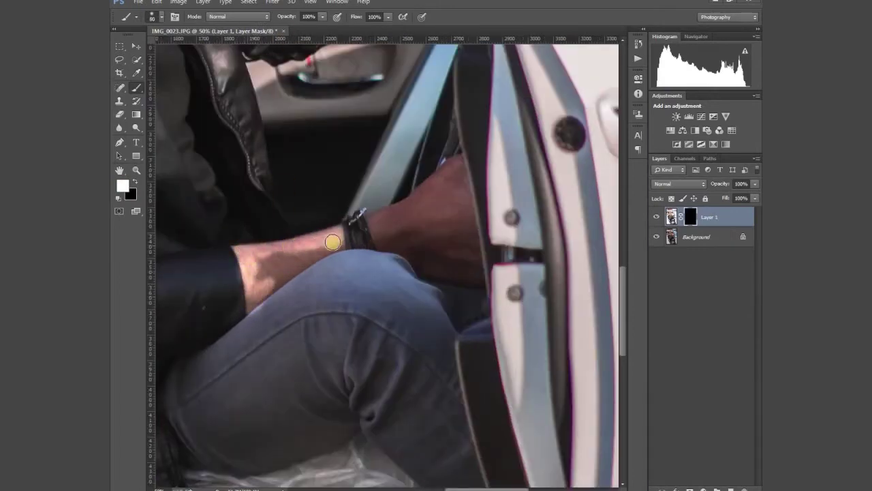
pyautogui.moveTo(407, 225)
pyautogui.mouseDown()
pyautogui.moveTo(201, 296)
pyautogui.moveTo(291, 249)
pyautogui.moveTo(318, 316)
pyautogui.moveTo(273, 334)
pyautogui.moveTo(263, 298)
pyautogui.moveTo(356, 224)
pyautogui.mouseUp()
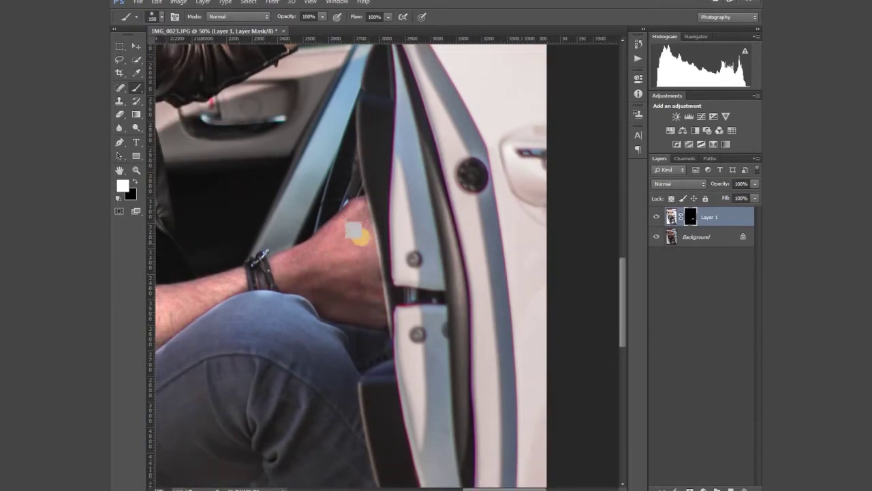
pyautogui.press(']')
pyautogui.press(']')
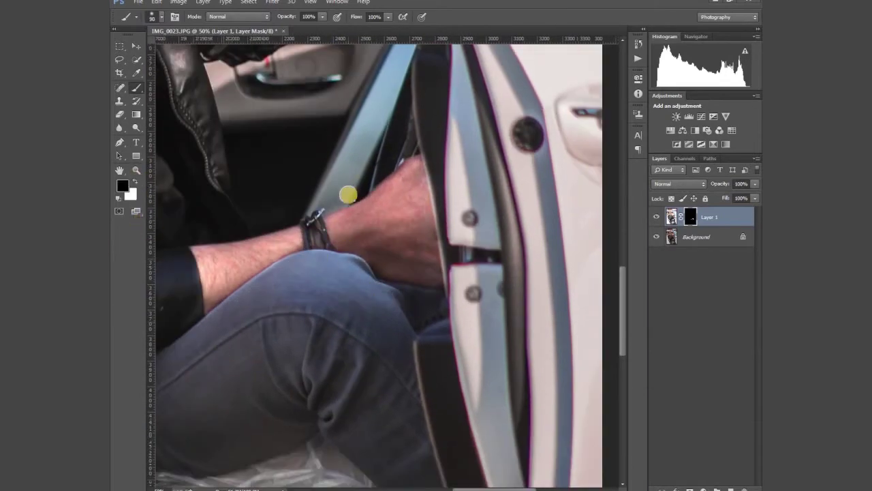
pyautogui.hotkey('ctrl', '0')
pyautogui.rightClick(727, 231)
# Step: Apply the hand mask, then use Camera Raw to turn the blue trim teal with a -34 vignette
pyautogui.click(662, 301)
pyautogui.click(272, 2)
pyautogui.click(294, 61)
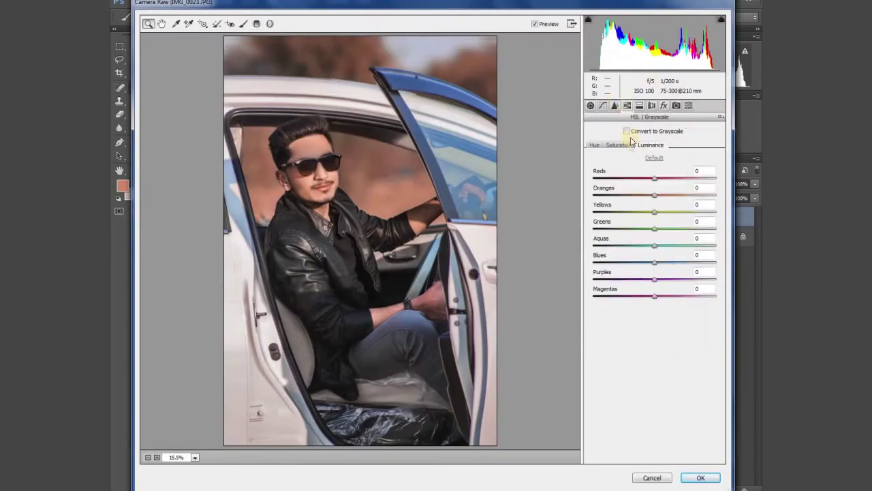
pyautogui.click(594, 145)
pyautogui.moveTo(654, 262)
pyautogui.mouseDown()
pyautogui.moveTo(628, 263)
pyautogui.moveTo(736, 282)
pyautogui.mouseUp()
pyautogui.click(664, 105)
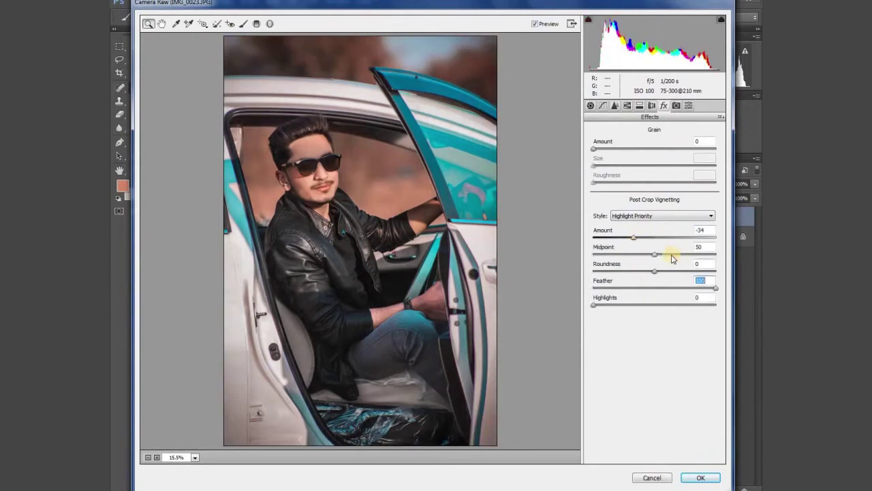
pyautogui.press('Return')
# Step: Flatten the image into the background and open the Liquify filter
pyautogui.hotkey('ctrl', 'e')
pyautogui.scroll(3, 282, 156)
pyautogui.hotkey('ctrl', 'k')
pyautogui.click(605, 57)
pyautogui.click(272, 2)
pyautogui.click(294, 103)
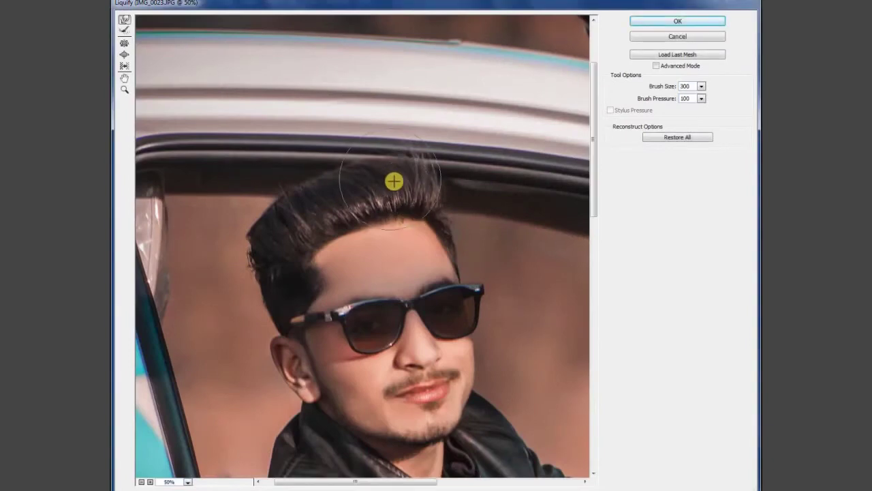
# Step: Forward-warp the hair upward into a taller quiff and apply the Liquify result
pyautogui.press(']')
pyautogui.press(']')
pyautogui.press(']')
pyautogui.moveTo(414, 179)
pyautogui.mouseDown()
pyautogui.moveTo(287, 196)
pyautogui.moveTo(323, 164)
pyautogui.moveTo(405, 160)
pyautogui.moveTo(372, 150)
pyautogui.moveTo(341, 241)
pyautogui.mouseUp()
pyautogui.moveTo(375, 213)
pyautogui.mouseDown()
pyautogui.moveTo(343, 230)
pyautogui.moveTo(402, 241)
pyautogui.mouseUp()
pyautogui.press(']')
pyautogui.press(']')
pyautogui.press(']')
pyautogui.press('[')
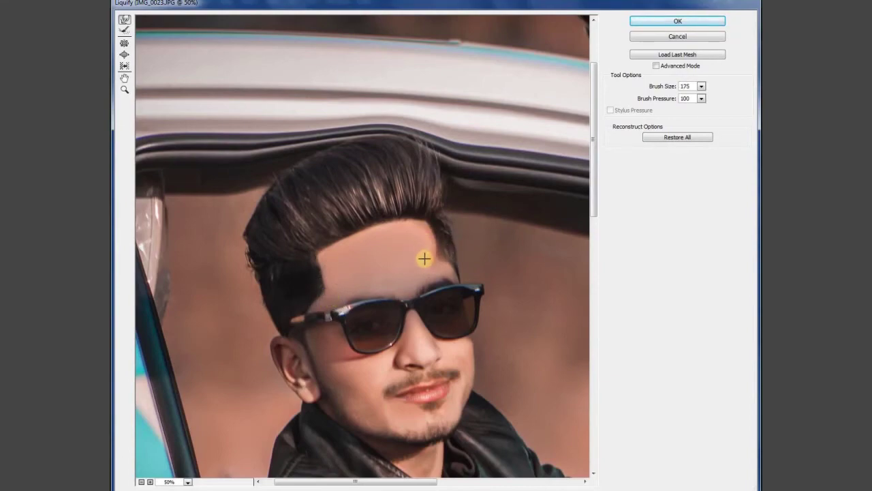
pyautogui.hotkey('ctrl', '-')
pyautogui.click(654, 21)
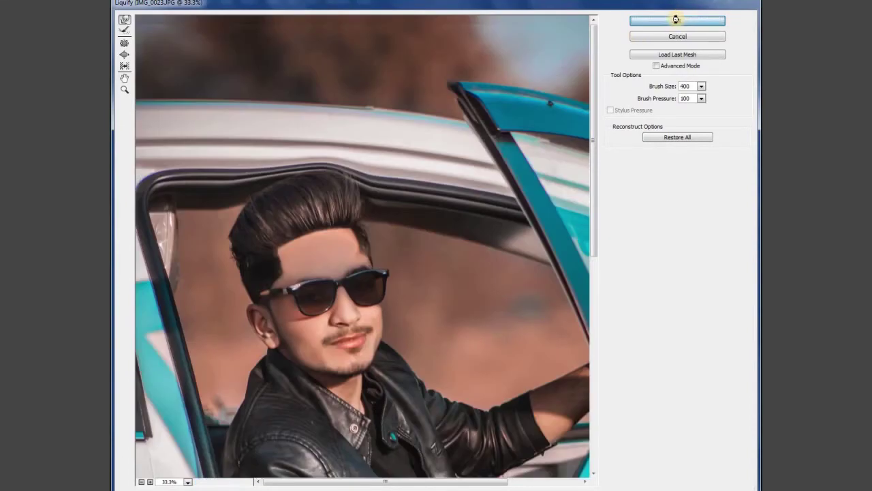
pyautogui.hotkey('ctrl', '+')
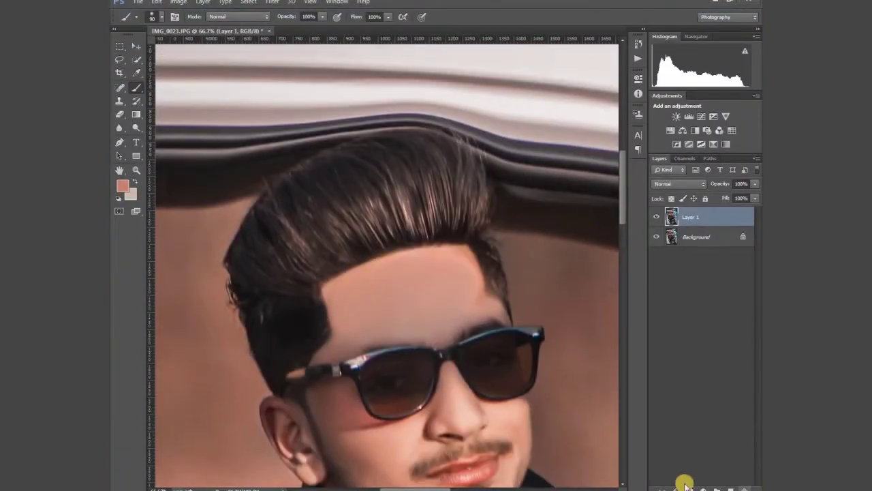
# Step: Paint black on Layer 1's mask over the warped car roof to straighten the roofline
pyautogui.press('d')
pyautogui.hotkey('ctrl', '+')
pyautogui.press('[')
pyautogui.press('[')
pyautogui.press('[')
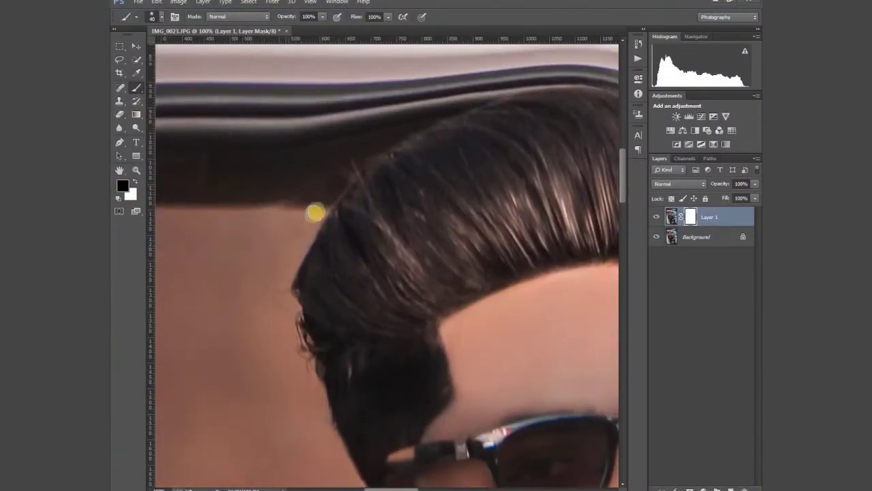
pyautogui.moveTo(315, 212); pyautogui.dragTo(301, 232)
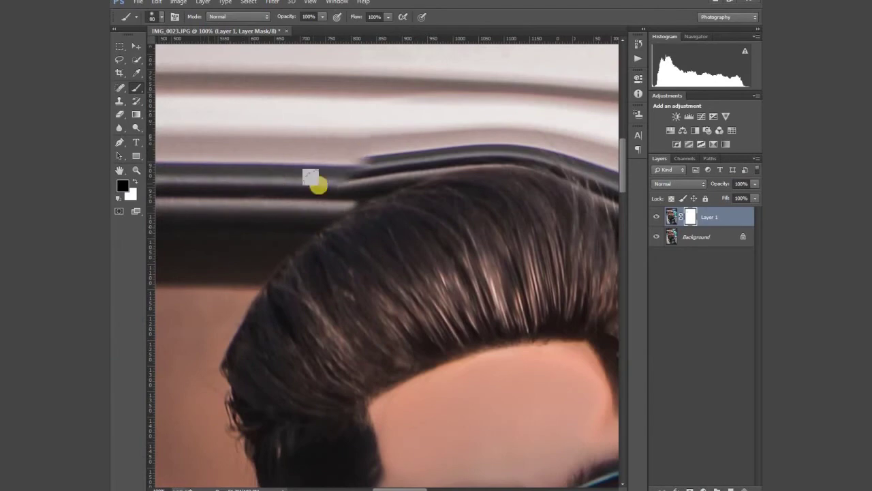
pyautogui.moveTo(345, 160); pyautogui.dragTo(253, 242)
pyautogui.moveTo(325, 207); pyautogui.dragTo(322, 202)
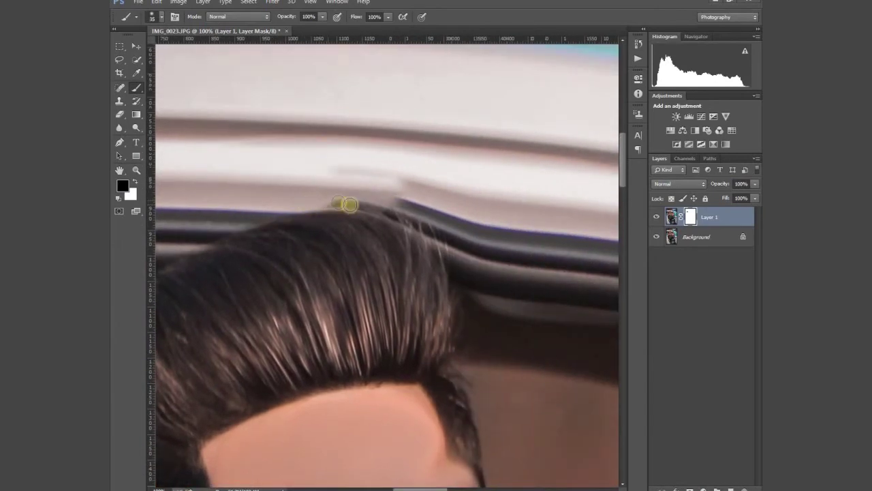
pyautogui.hotkey('ctrl', '-')
pyautogui.moveTo(461, 337); pyautogui.dragTo(437, 275)
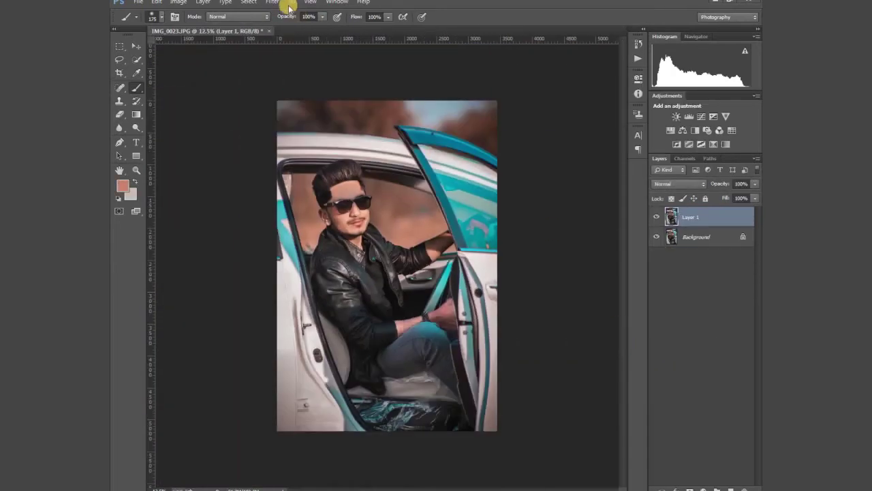
pyautogui.click(289, 6)
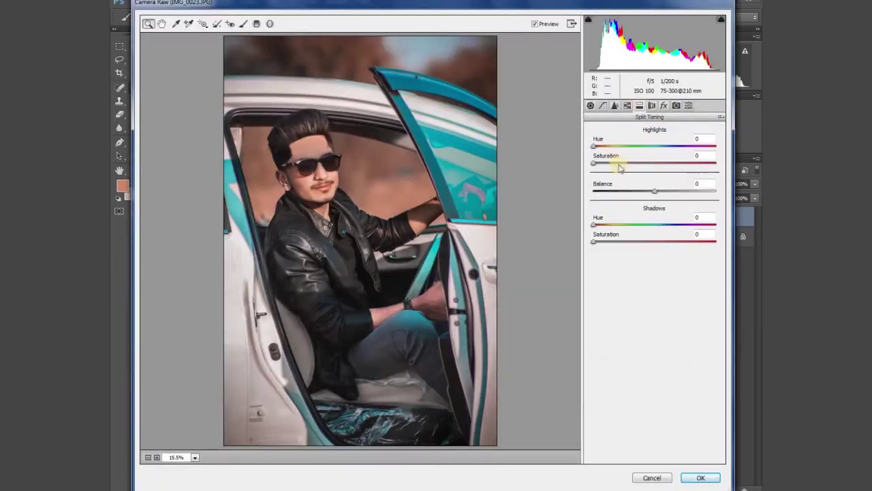
# Step: In Camera Raw HSL, shift the Aqua hue toward teal and adjust the Blues hue
pyautogui.click(627, 105)
pyautogui.moveTo(654, 245); pyautogui.dragTo(709, 245)
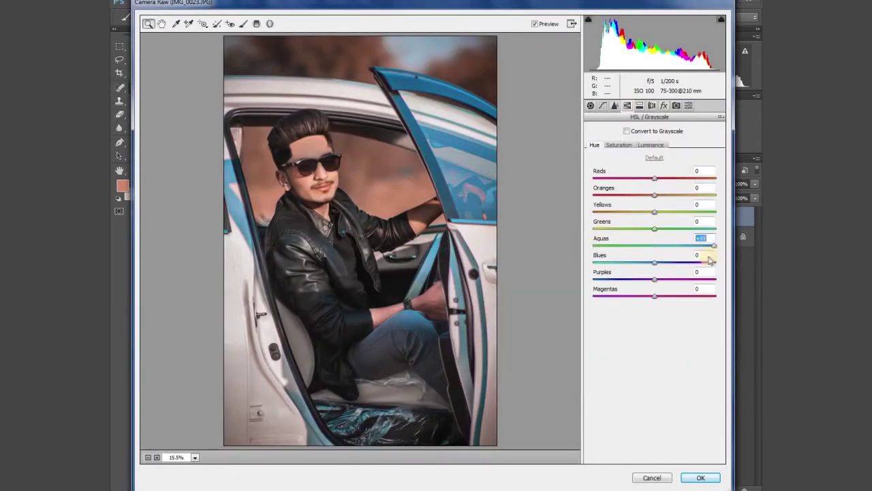
pyautogui.moveTo(654, 262); pyautogui.dragTo(635, 267)
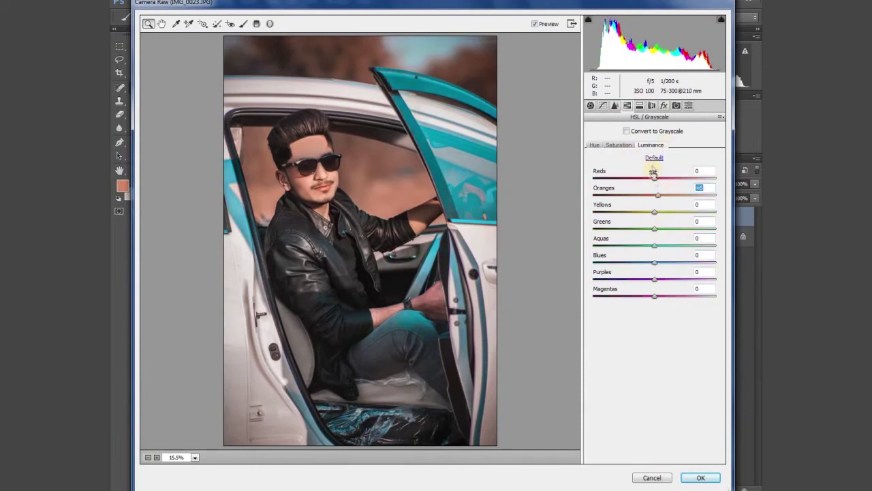
pyautogui.click(590, 105)
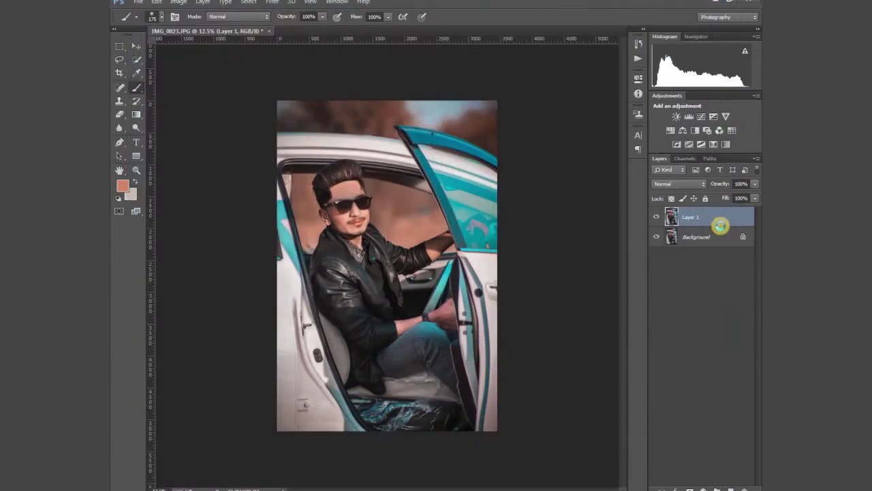
# Step: Merge the layers and add a Camera Raw post-crop vignette to darken the edges
pyautogui.rightClick(721, 226)
pyautogui.click(709, 294)
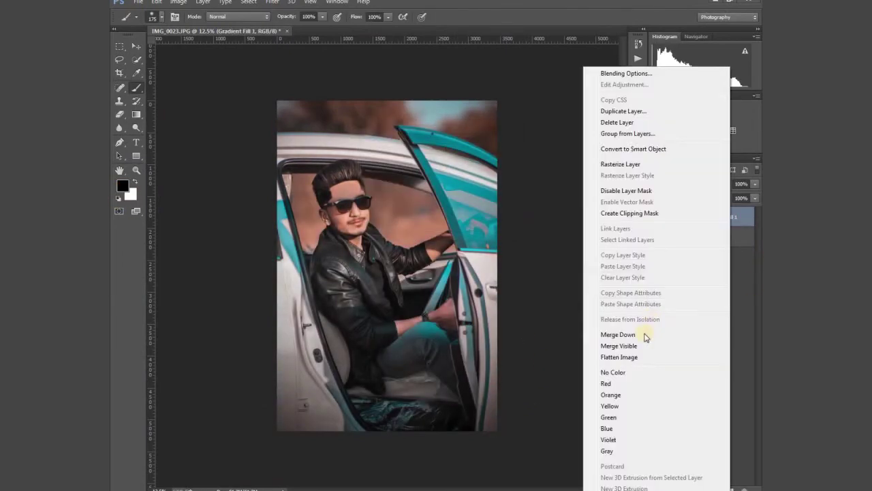
pyautogui.click(271, 2)
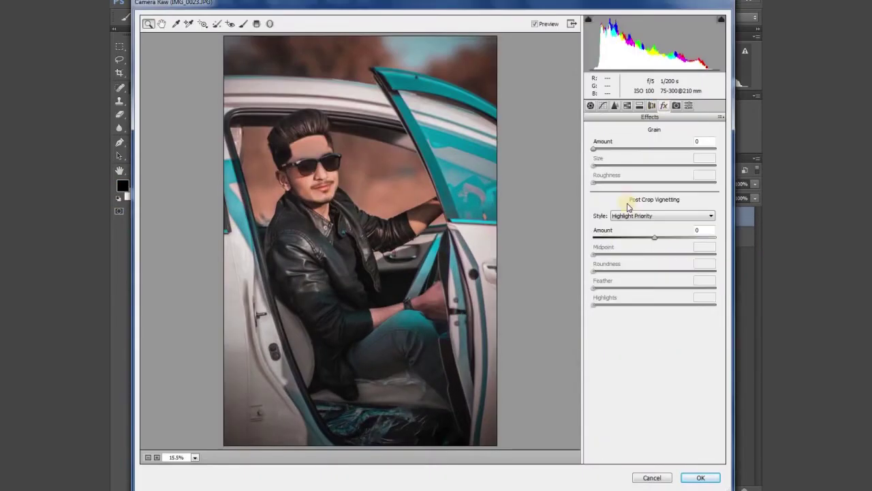
pyautogui.moveTo(629, 238); pyautogui.dragTo(640, 242)
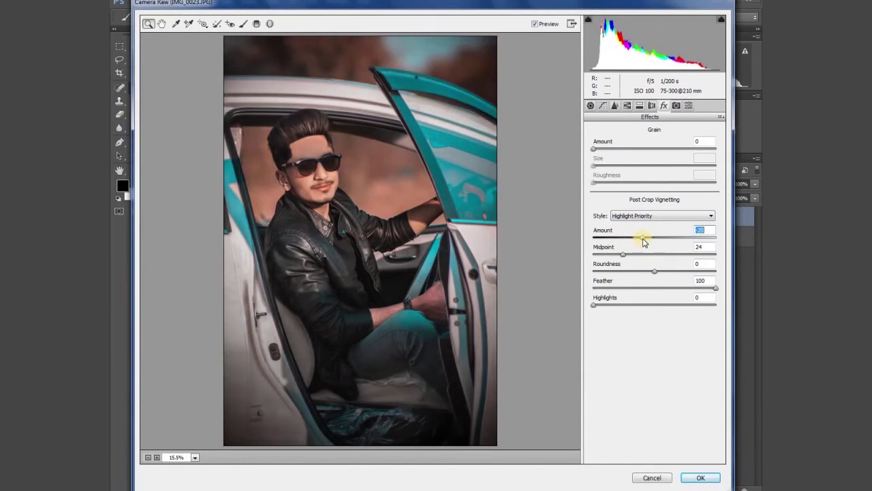
pyautogui.press('Return')
# Step: Enlarge the canvas with the Crop tool and fill a new layer white for the border
pyautogui.moveTo(504, 97); pyautogui.dragTo(511, 91)
pyautogui.press('Return')
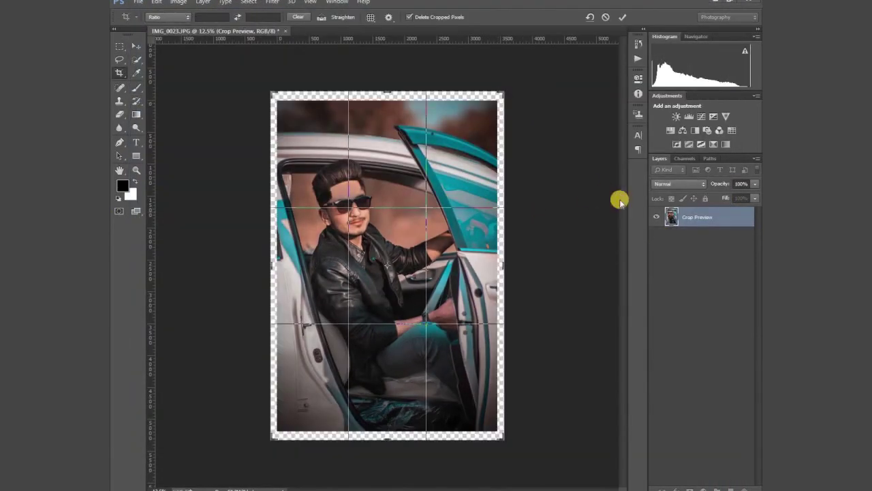
pyautogui.hotkey('ctrl', 'j')
pyautogui.hotkey('shift', 'F5')
pyautogui.press('Return')
pyautogui.rightClick(681, 259)
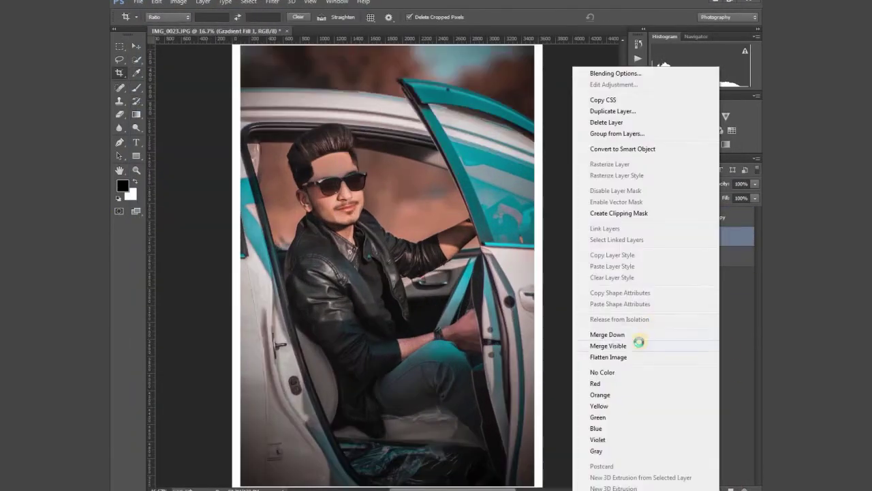
# Step: Merge the white border down and paint red streaks over the hair on a new layer
pyautogui.click(641, 341)
pyautogui.scroll(5, 477, 351)
pyautogui.hotkey('ctrl', 'alt', 'shift', 'n')
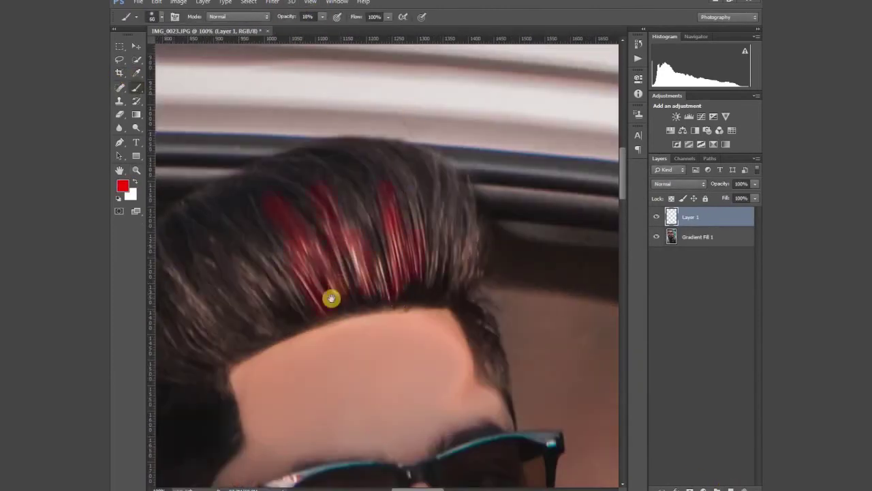
pyautogui.moveTo(338, 257); pyautogui.dragTo(405, 220)
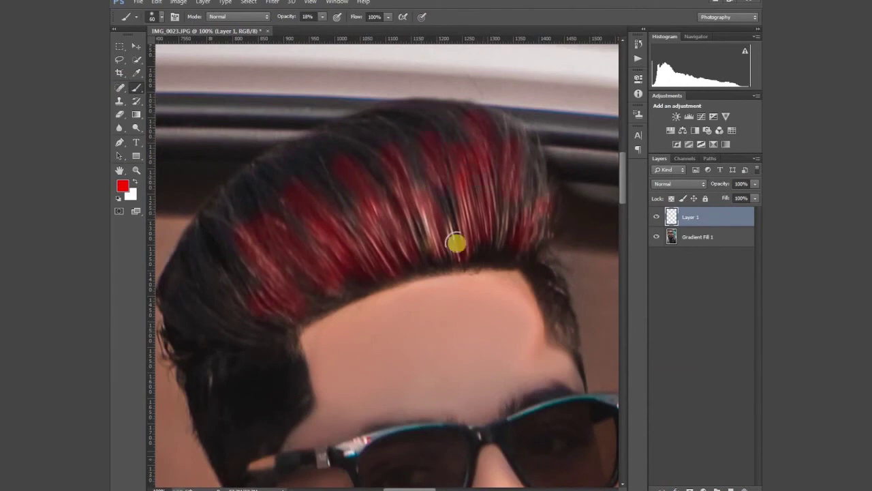
# Step: Set the red layer to Color blend mode and shift its hue with Hue/Saturation
pyautogui.scroll(-1, 385, 251)
pyautogui.click(671, 183)
pyautogui.click(666, 441)
pyautogui.hotkey('ctrl', '-')
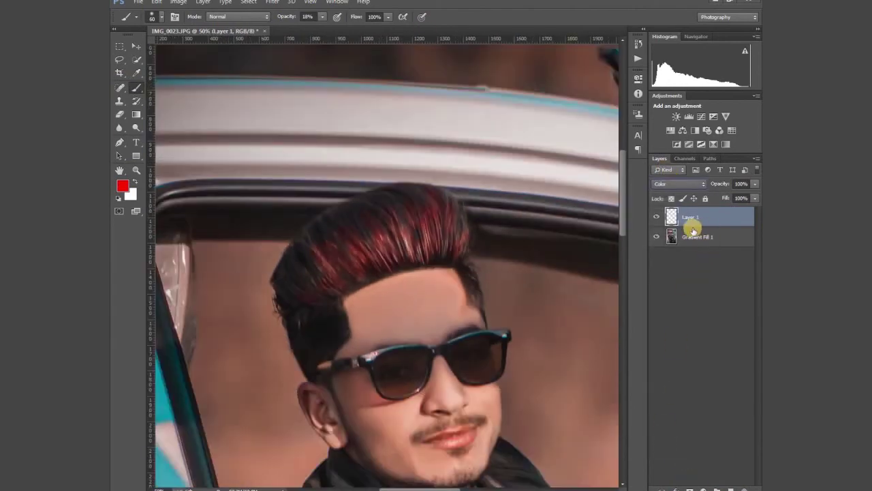
pyautogui.hotkey('ctrl', 'u')
pyautogui.press('Return')
pyautogui.hotkey('ctrl', '-')
pyautogui.hotkey('ctrl', '-')
pyautogui.hotkey('ctrl', '-')
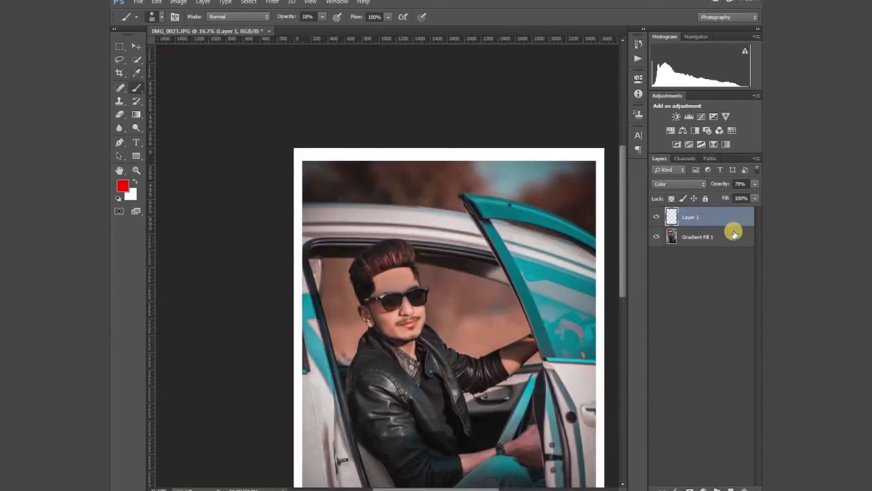
pyautogui.hotkey('ctrl', '-')
pyautogui.click(734, 237)
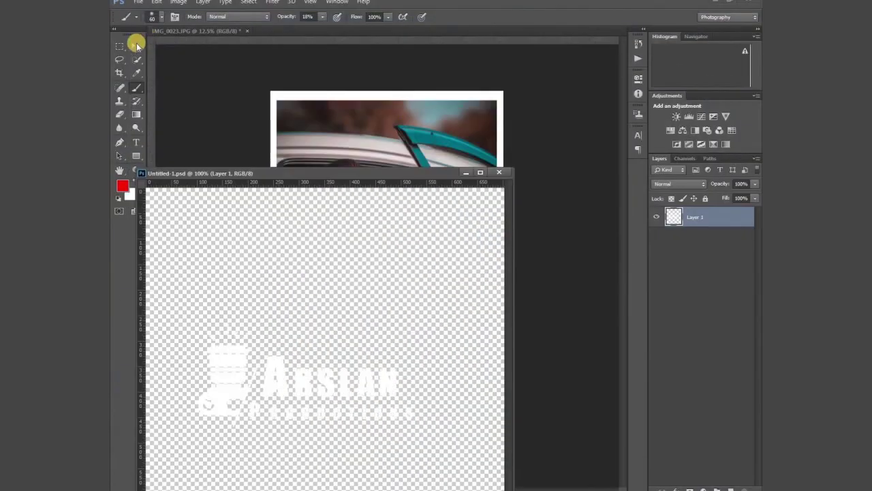
# Step: Drag the logo into IMG_0023, close the logo document, and place it top-left
pyautogui.click(136, 45)
pyautogui.moveTo(300, 382); pyautogui.dragTo(491, 163)
pyautogui.click(499, 172)
pyautogui.moveTo(409, 205); pyautogui.dragTo(331, 102)
pyautogui.rightClick(736, 225)
pyautogui.press('Escape')
pyautogui.click(416, 223)
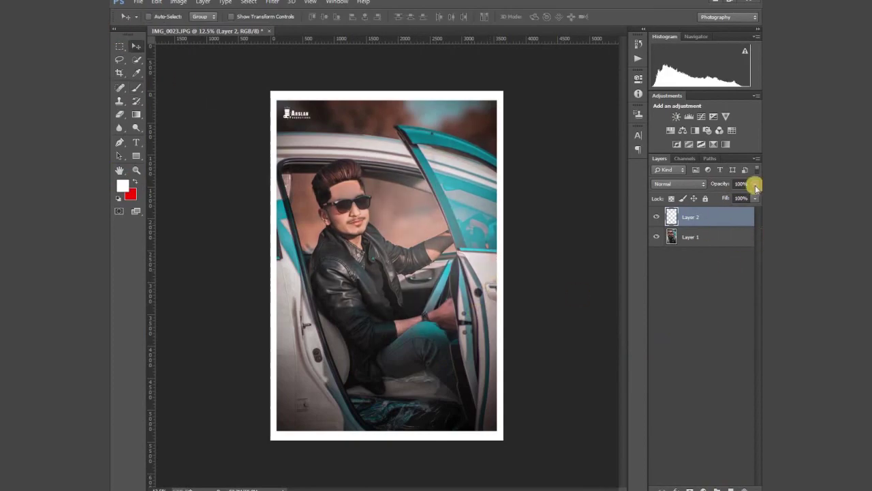